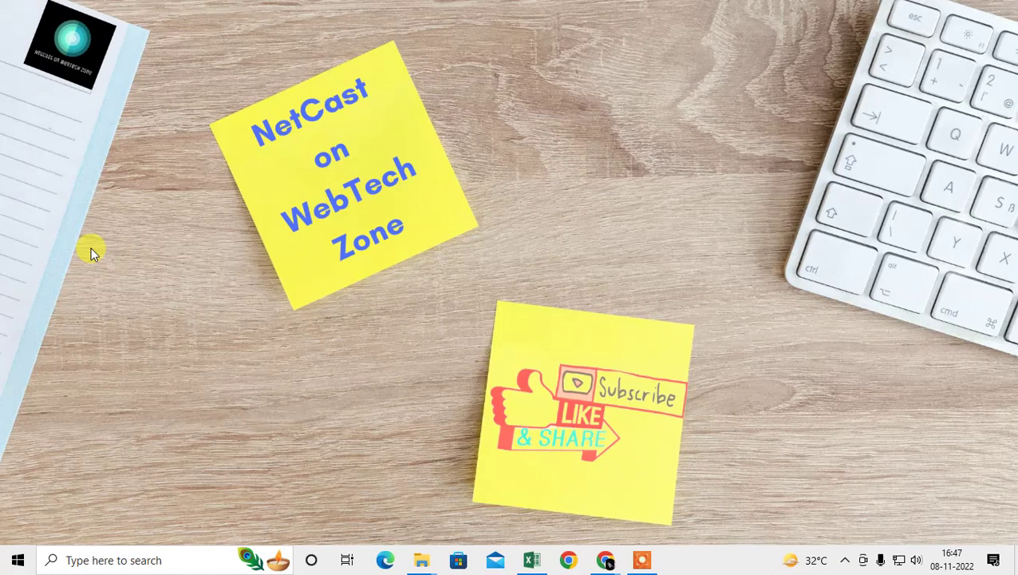
pyautogui.rightClick(489, 87)
pyautogui.click(557, 129)
pyautogui.rightClick(529, 114)
pyautogui.click(557, 158)
# - Switch to Chrome and open the About Chrome page to check whether the browser is up to date
pyautogui.hotkey('alt', 'Tab')
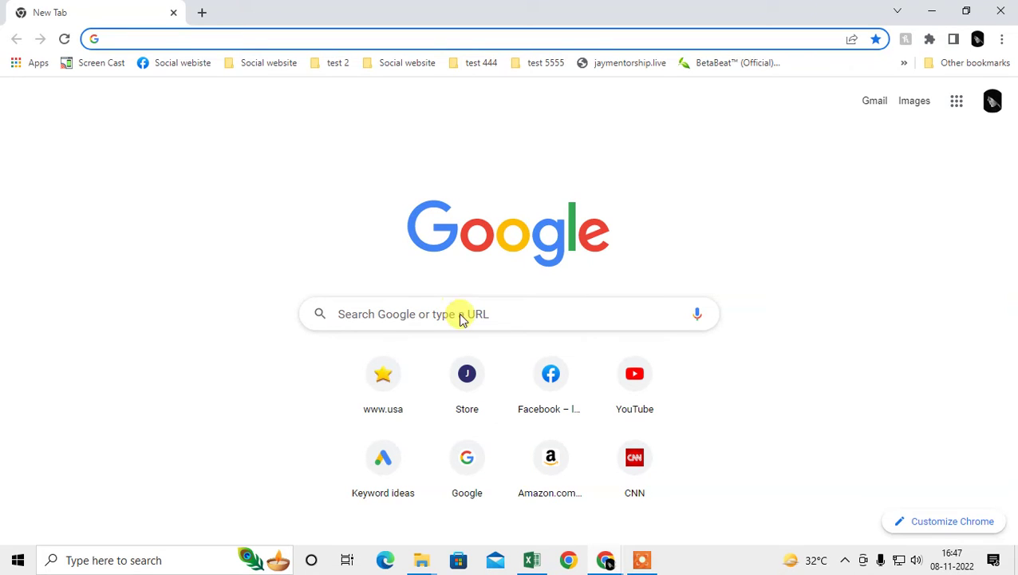
pyautogui.click(1002, 41)
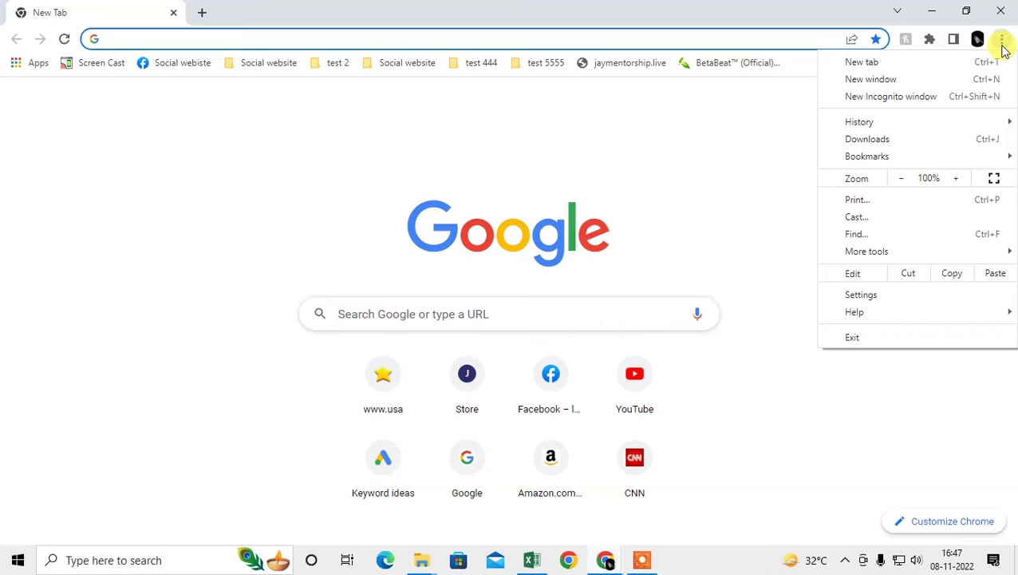
pyautogui.moveTo(902, 308)
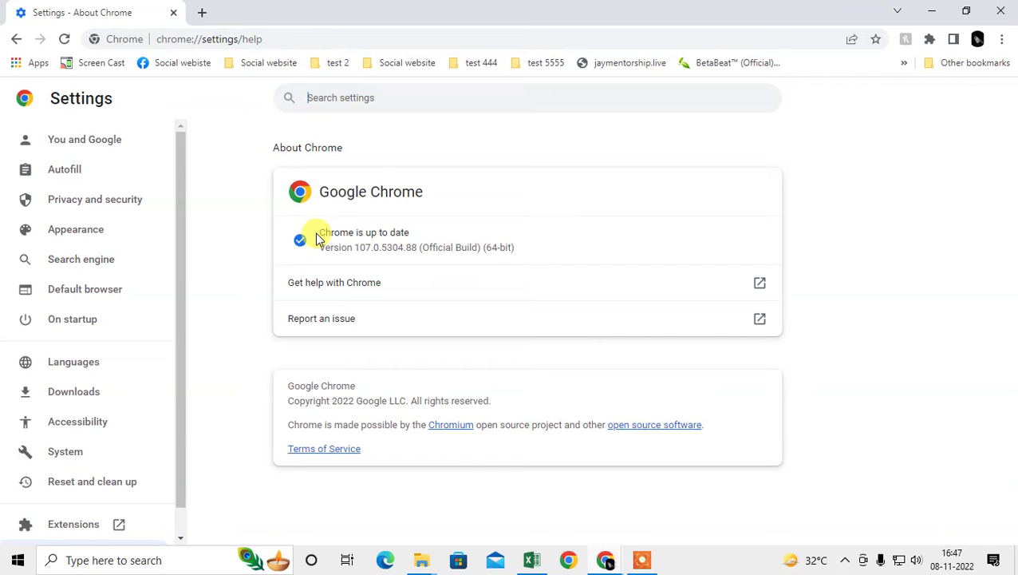
pyautogui.moveTo(317, 237); pyautogui.dragTo(413, 238)
pyautogui.click(316, 239)
pyautogui.moveTo(325, 233); pyautogui.dragTo(423, 232)
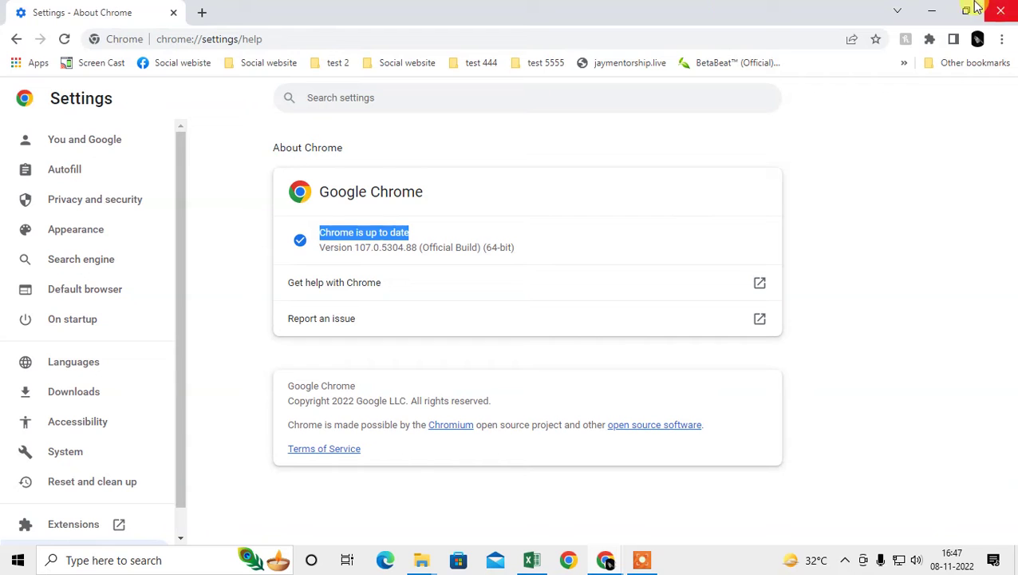
# - Open the Extensions page, switch the Google Docs Offline extension off, and turn it back on
pyautogui.click(202, 13)
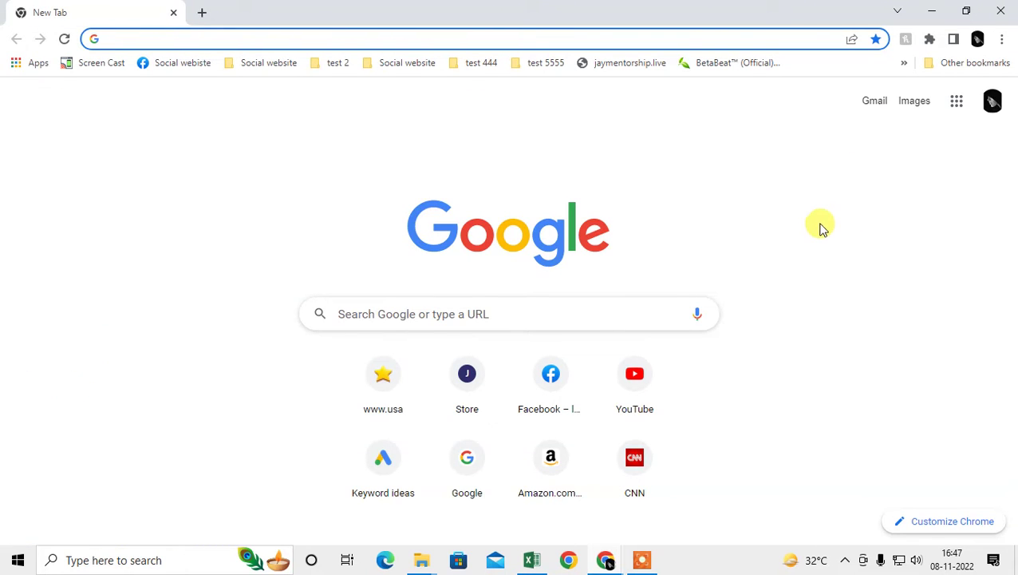
pyautogui.click(1001, 39)
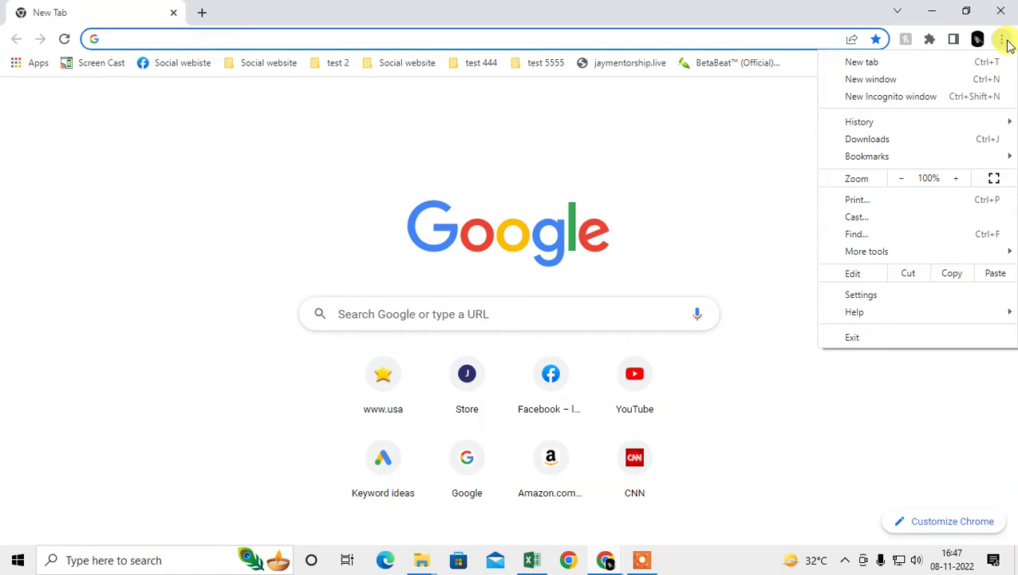
pyautogui.moveTo(900, 256)
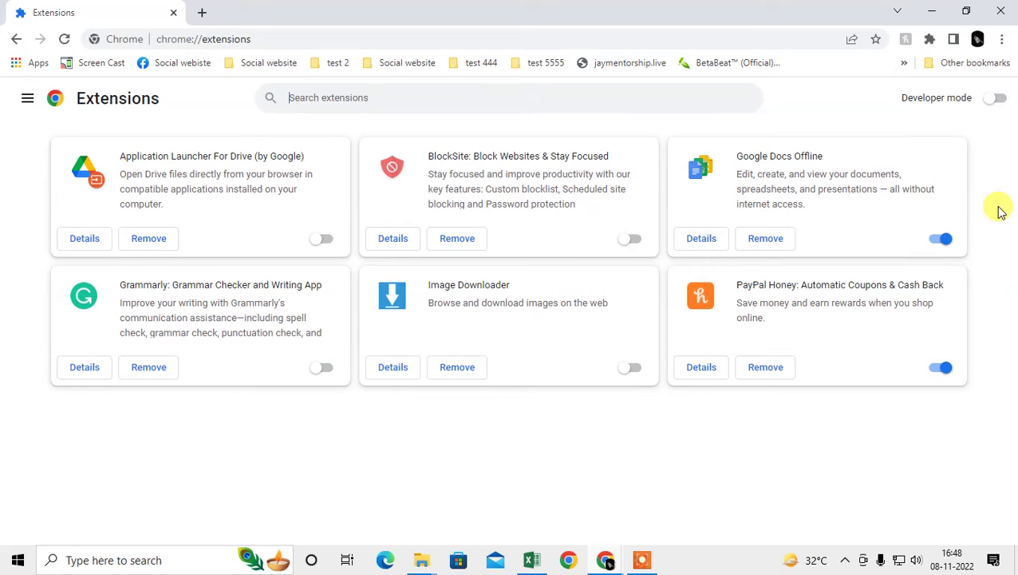
pyautogui.click(941, 238)
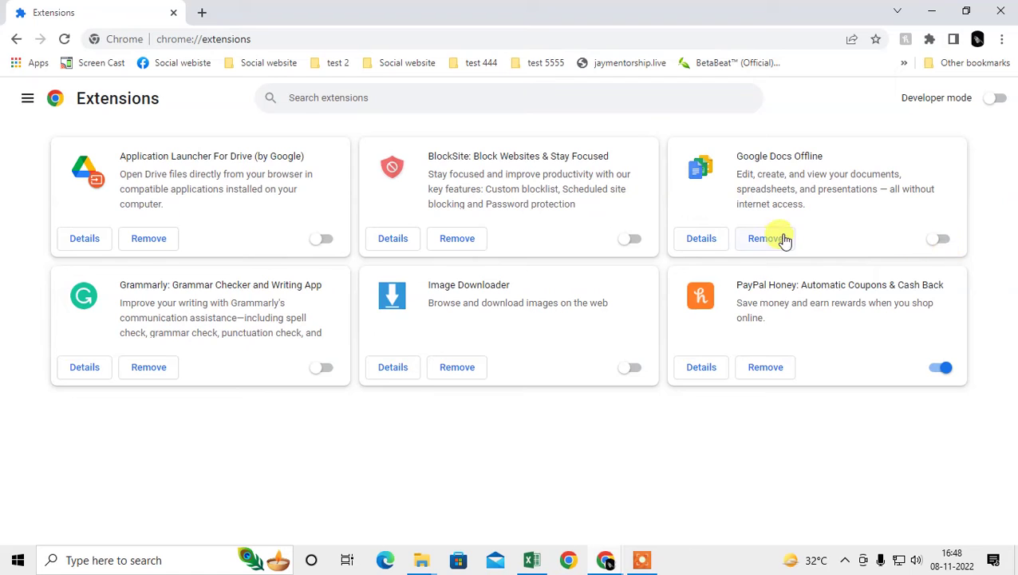
pyautogui.click(938, 240)
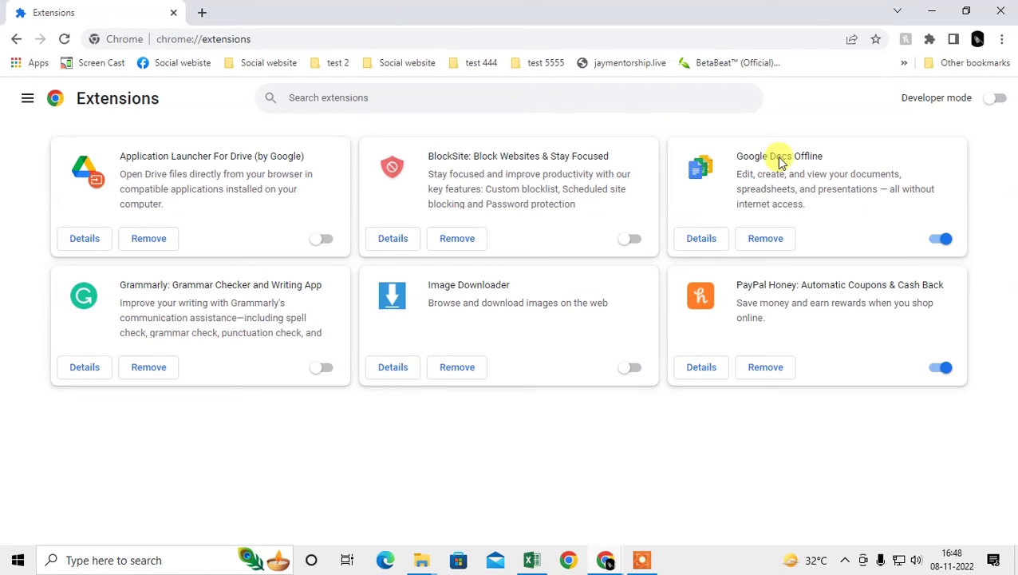
# - Replace the Extensions page with a new tab and open the browser settings in it
pyautogui.click(202, 12)
pyautogui.click(172, 12)
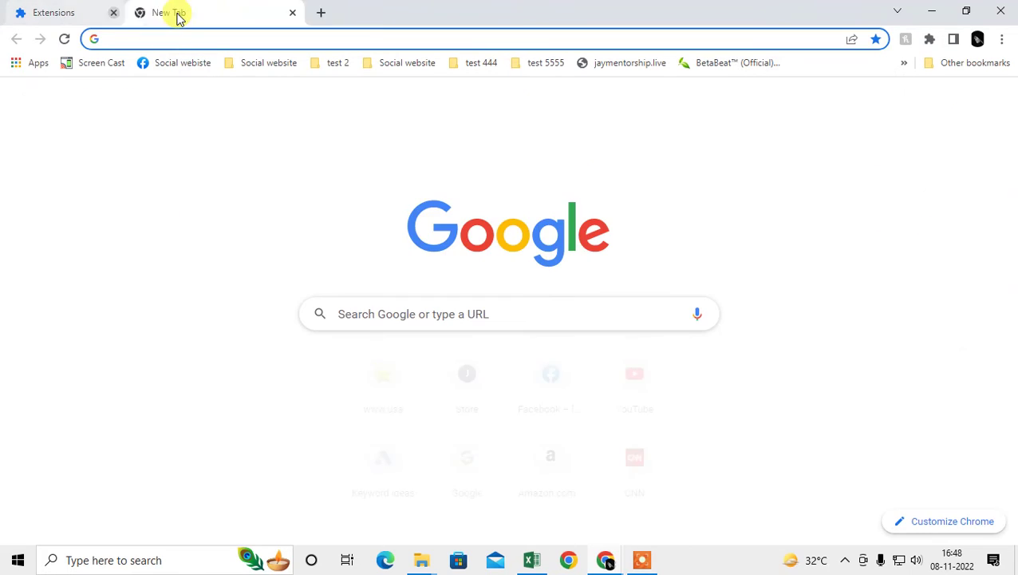
pyautogui.click(1003, 38)
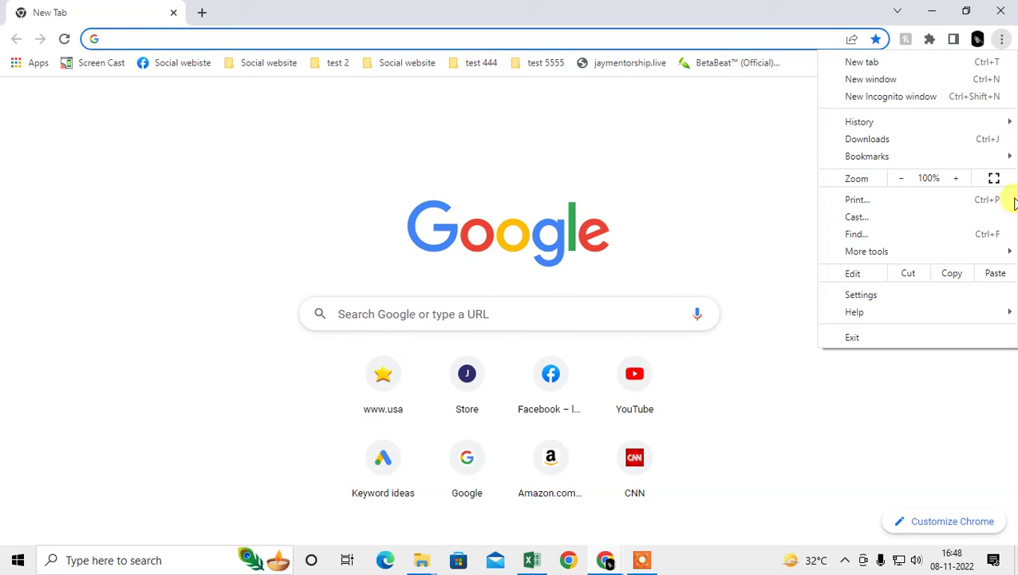
pyautogui.press('Escape')
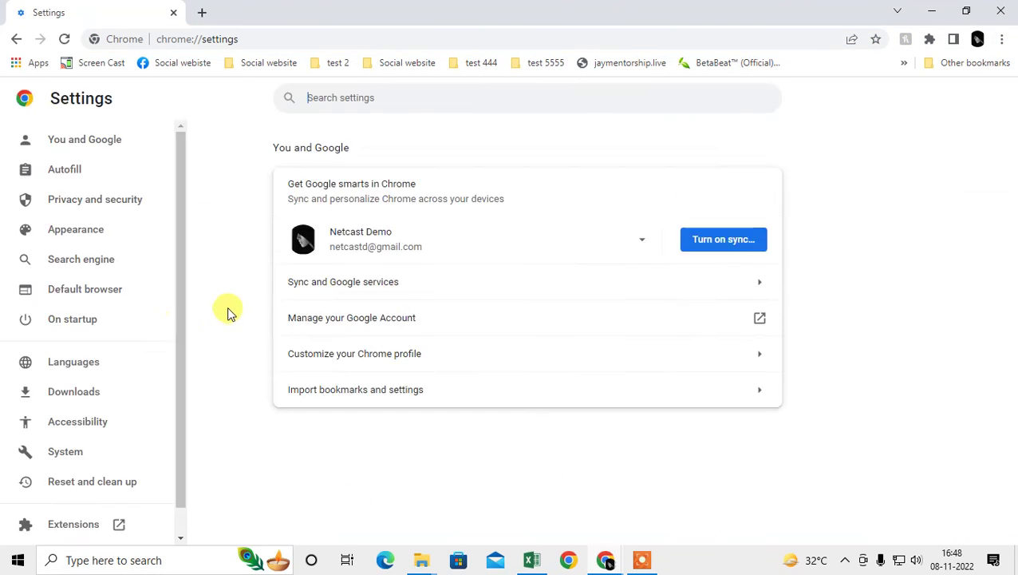
# - Open the Notifications permission page from the site settings under Privacy and security
pyautogui.click(103, 199)
pyautogui.scroll(-1, 495, 407)
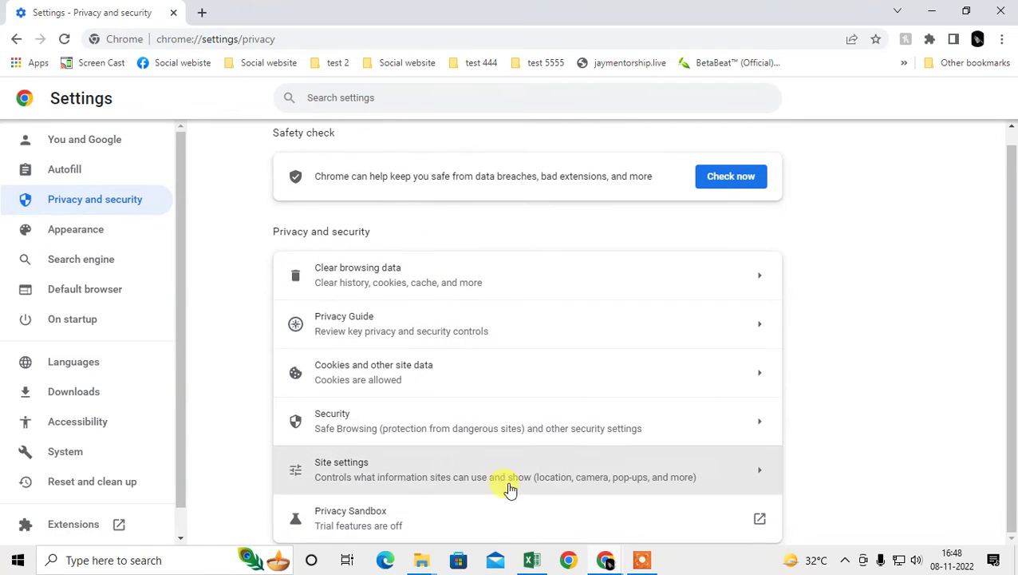
pyautogui.click(408, 479)
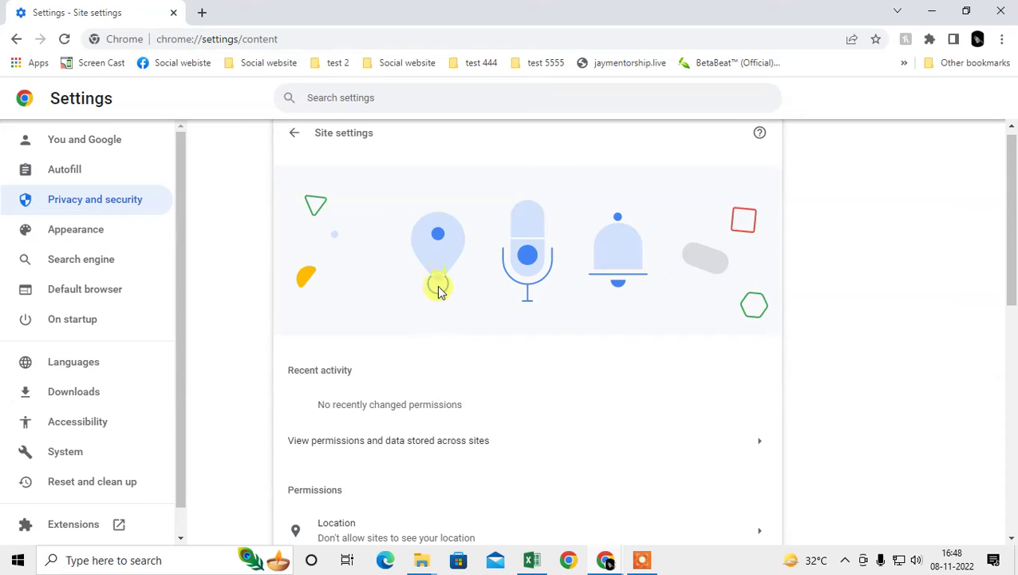
pyautogui.scroll(-5, 439, 290)
pyautogui.click(366, 299)
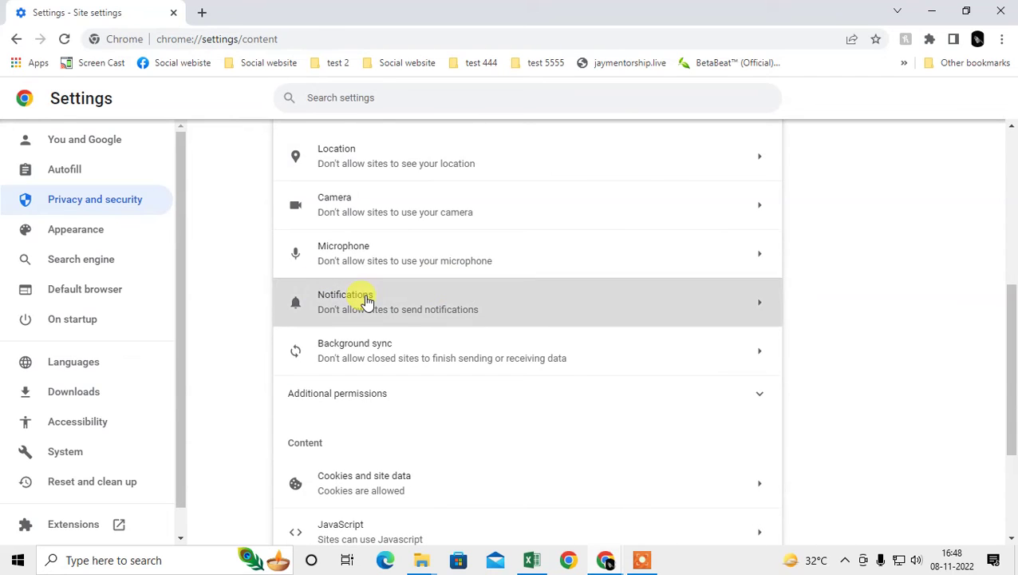
pyautogui.scroll(-1, 567, 354)
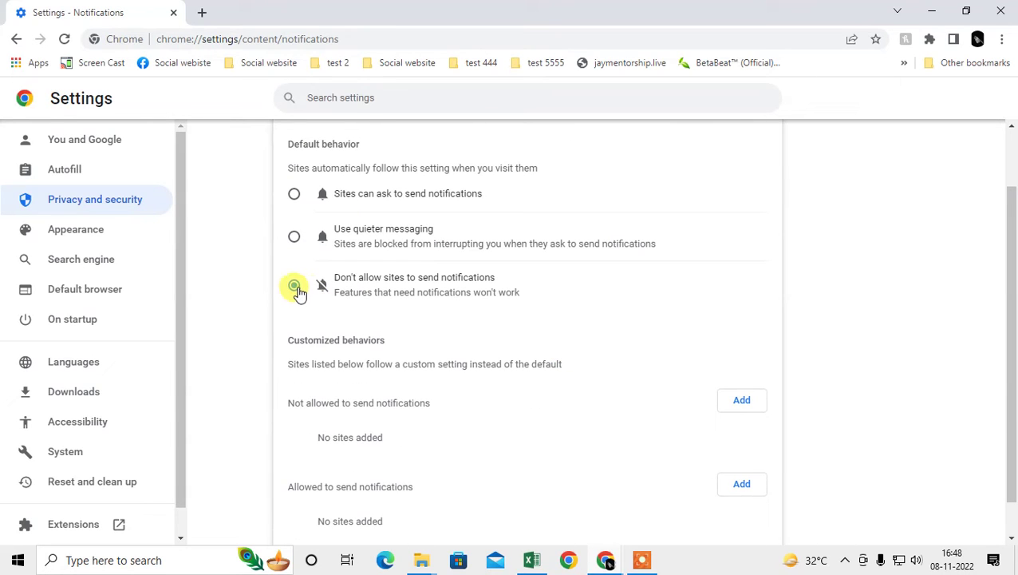
# - Examine the default notification behavior and the customized list of sites allowed to send notifications
pyautogui.moveTo(330, 277); pyautogui.dragTo(518, 287)
pyautogui.scroll(-1, 515, 286)
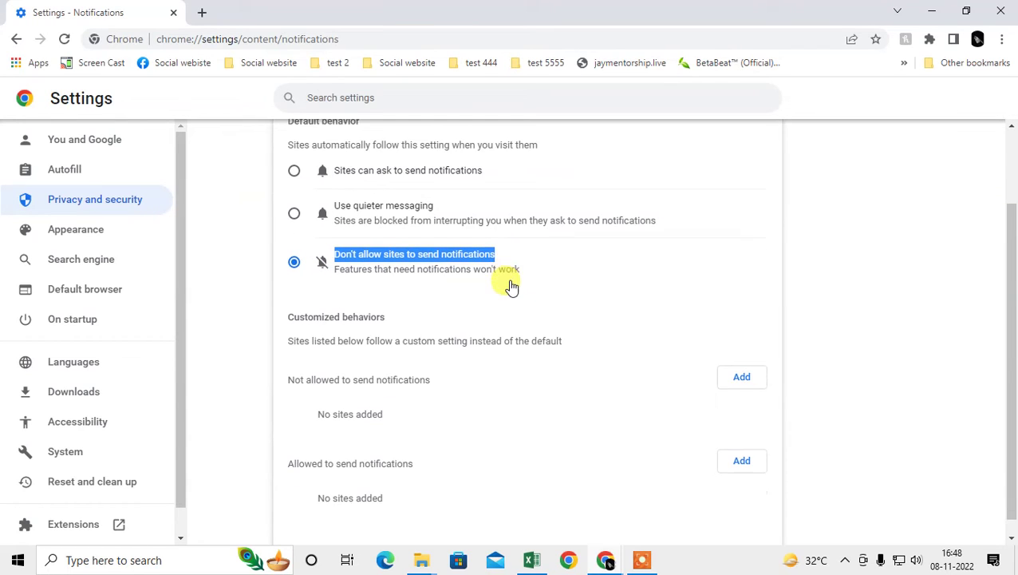
pyautogui.moveTo(316, 482); pyautogui.dragTo(386, 481)
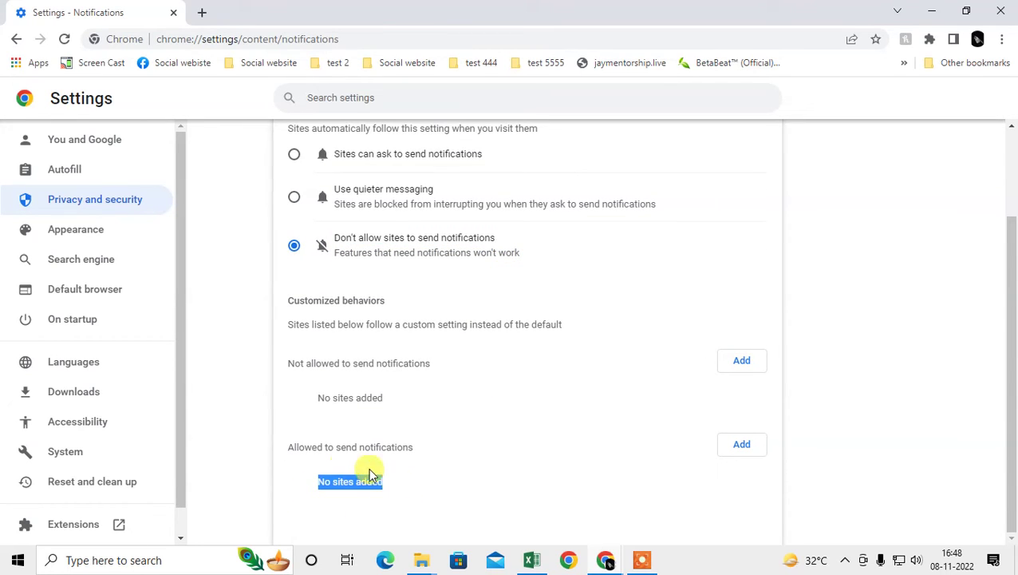
pyautogui.moveTo(279, 453); pyautogui.dragTo(422, 453)
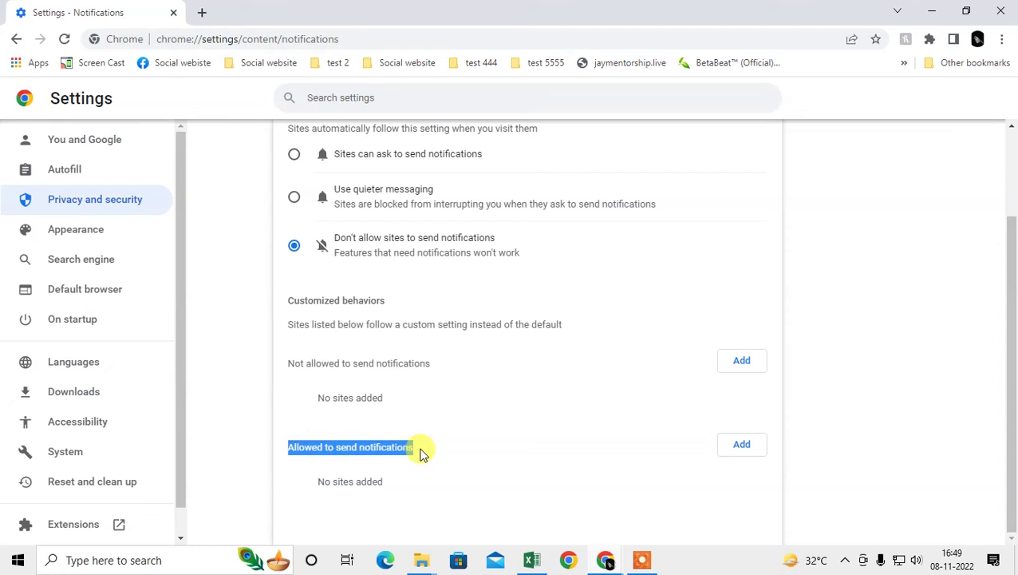
pyautogui.click(353, 491)
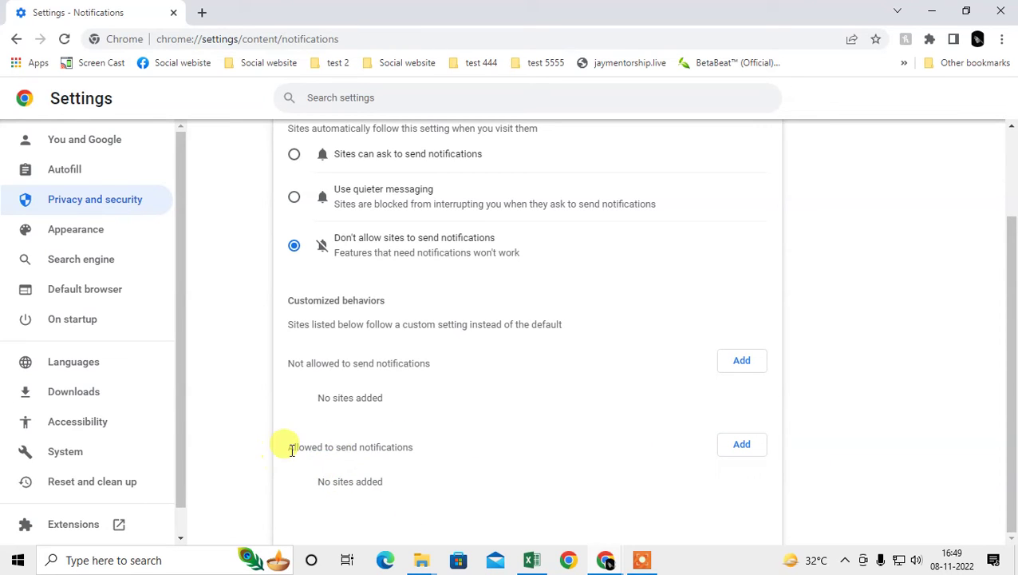
pyautogui.moveTo(282, 445); pyautogui.dragTo(448, 451)
pyautogui.moveTo(292, 301); pyautogui.dragTo(386, 302)
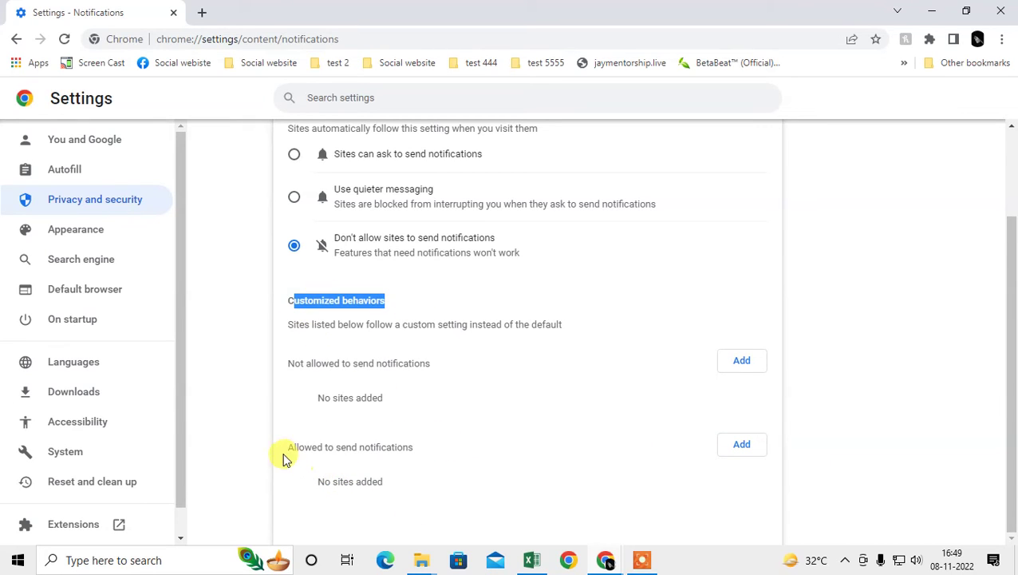
pyautogui.click(282, 443)
pyautogui.moveTo(293, 447); pyautogui.dragTo(415, 447)
pyautogui.click(281, 453)
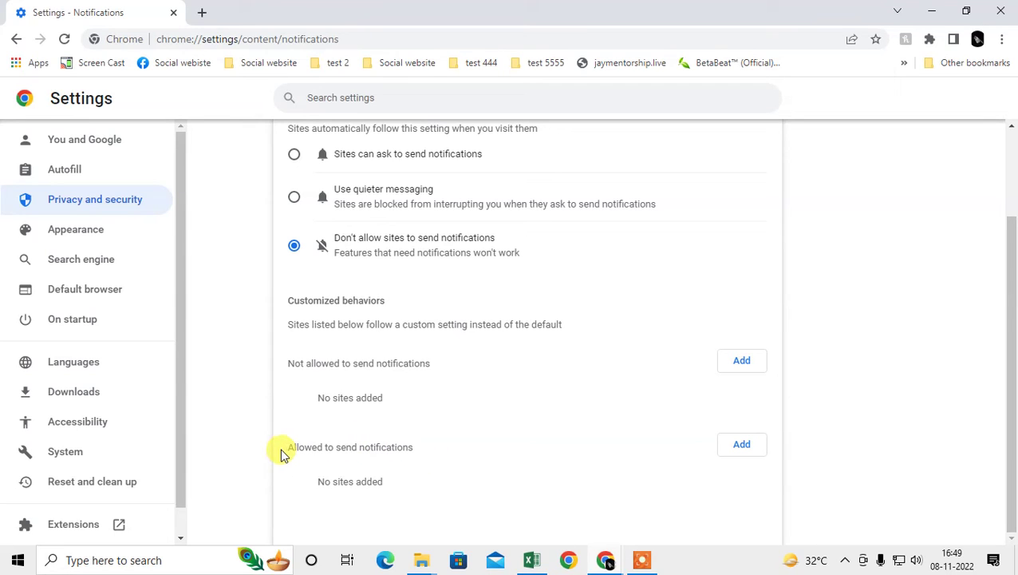
pyautogui.moveTo(289, 447); pyautogui.dragTo(421, 452)
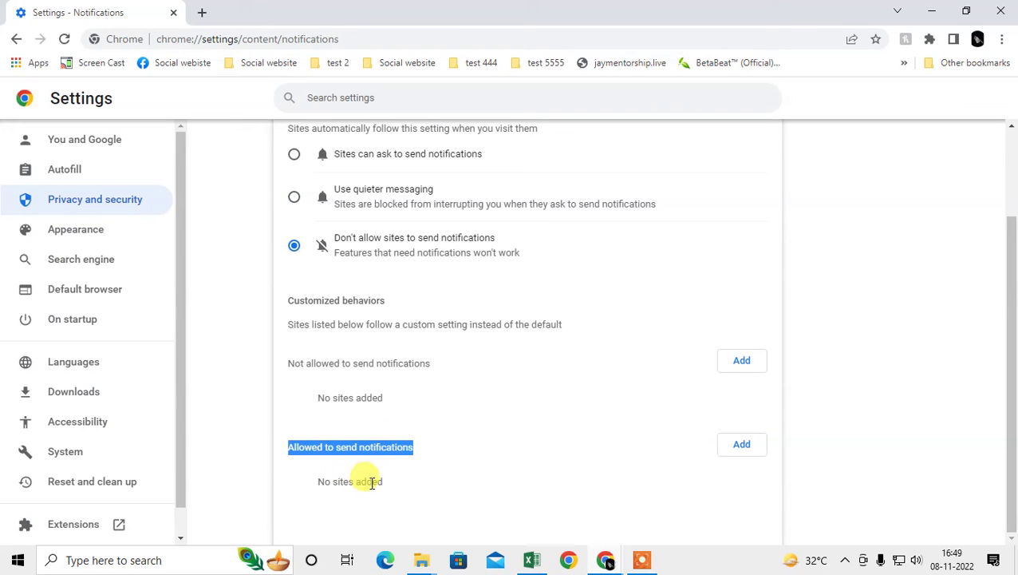
pyautogui.moveTo(319, 483); pyautogui.dragTo(391, 487)
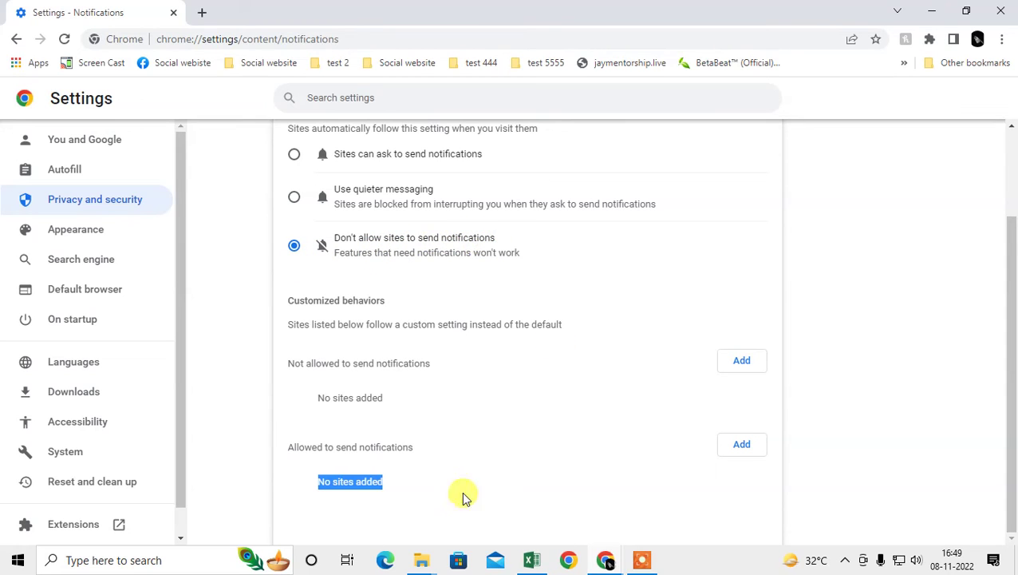
pyautogui.click(323, 483)
pyautogui.moveTo(323, 482); pyautogui.dragTo(381, 484)
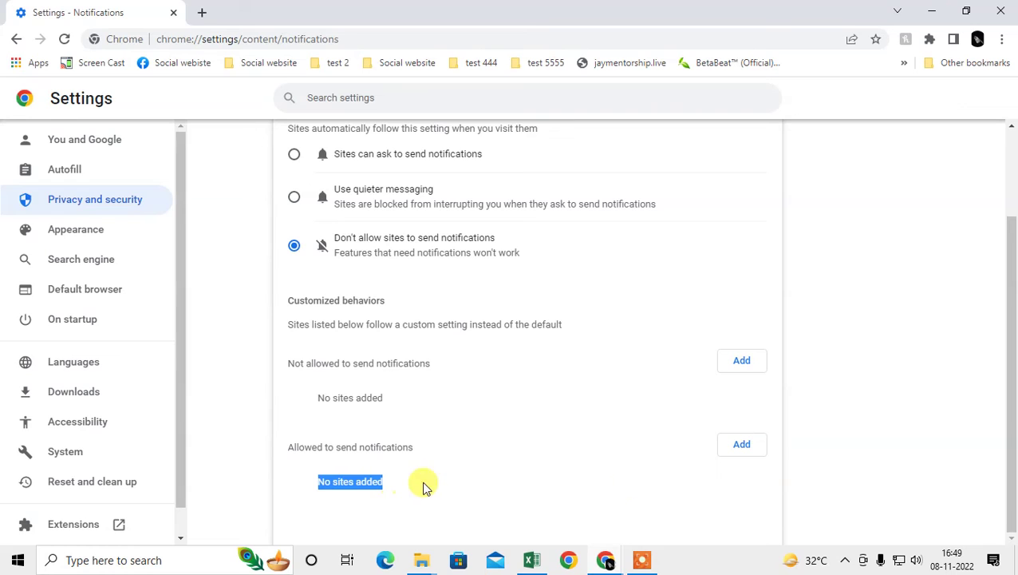
# - Add facebook.com to the sites allowed to send notifications
pyautogui.click(742, 447)
pyautogui.write('fac')
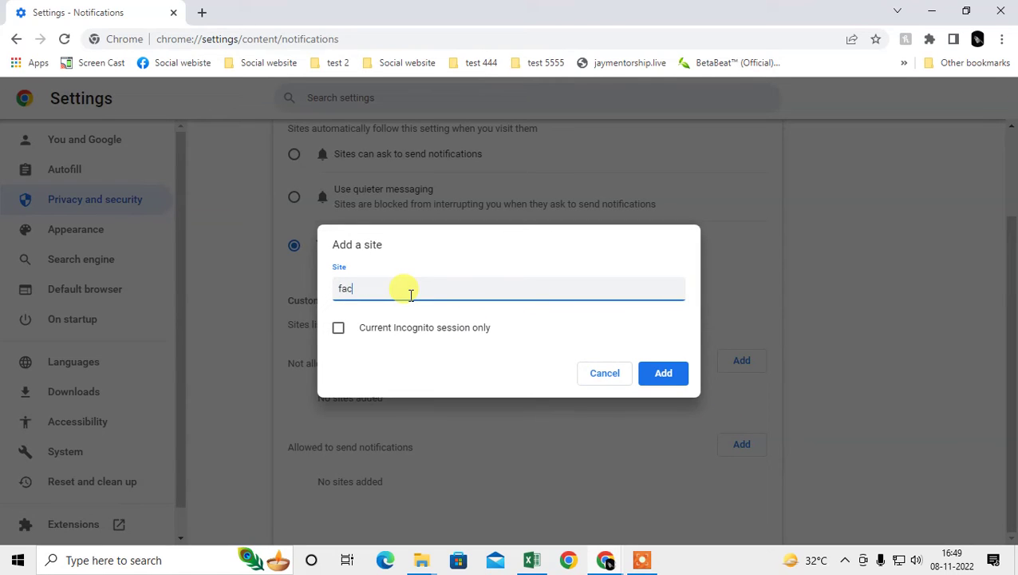
pyautogui.write('ebook.com')
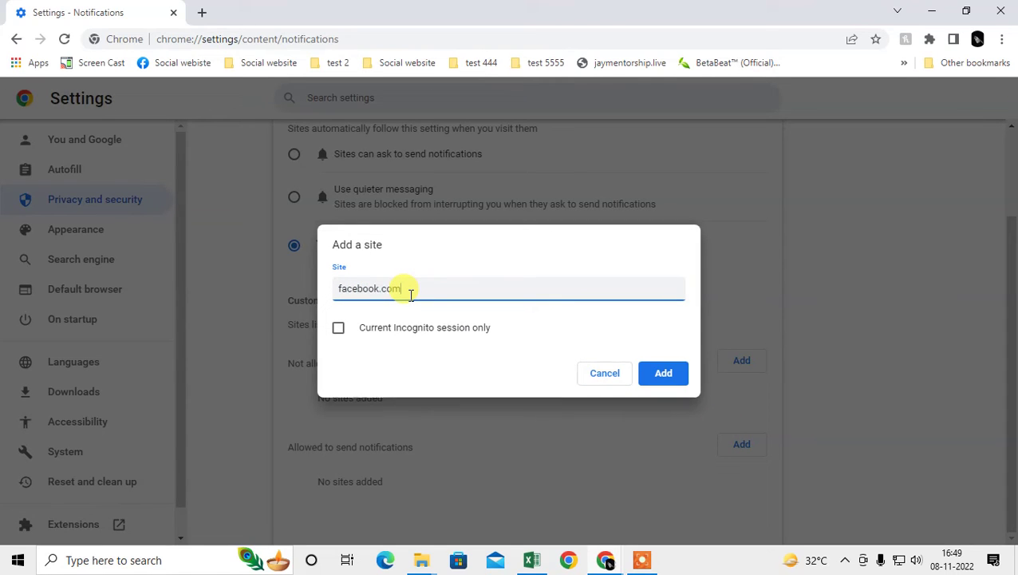
pyautogui.press('Return')
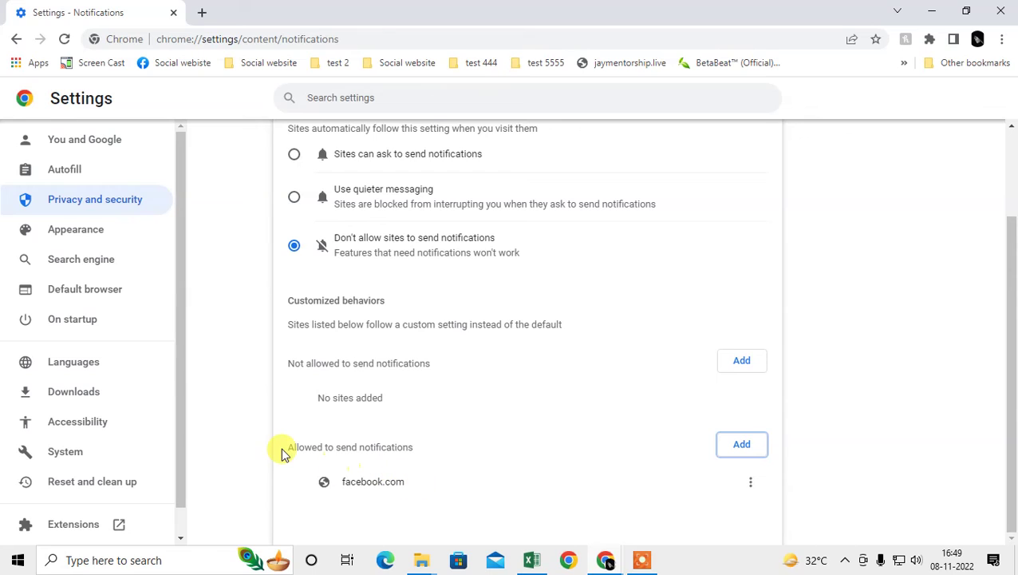
# - Keep the default at not allowing notifications and remove facebook.com from the allowed sites
pyautogui.moveTo(282, 447); pyautogui.dragTo(436, 445)
pyautogui.click(293, 246)
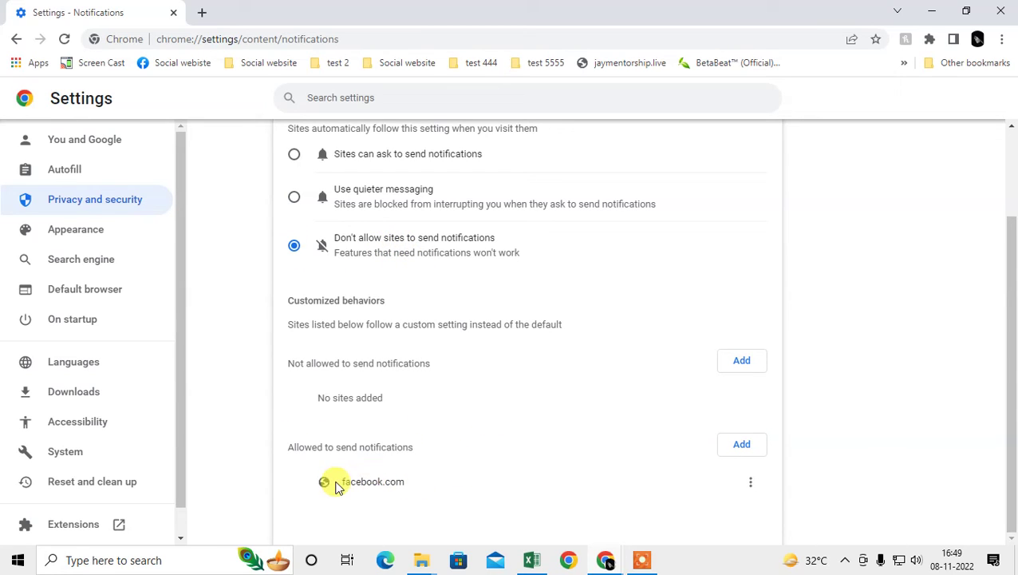
pyautogui.moveTo(336, 484); pyautogui.dragTo(393, 480)
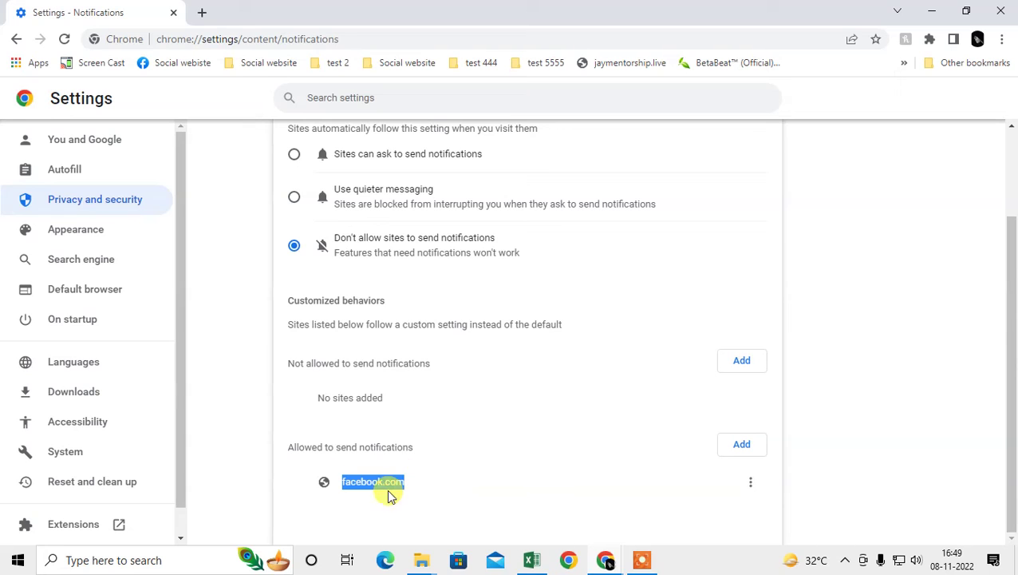
pyautogui.click(750, 481)
pyautogui.click(703, 477)
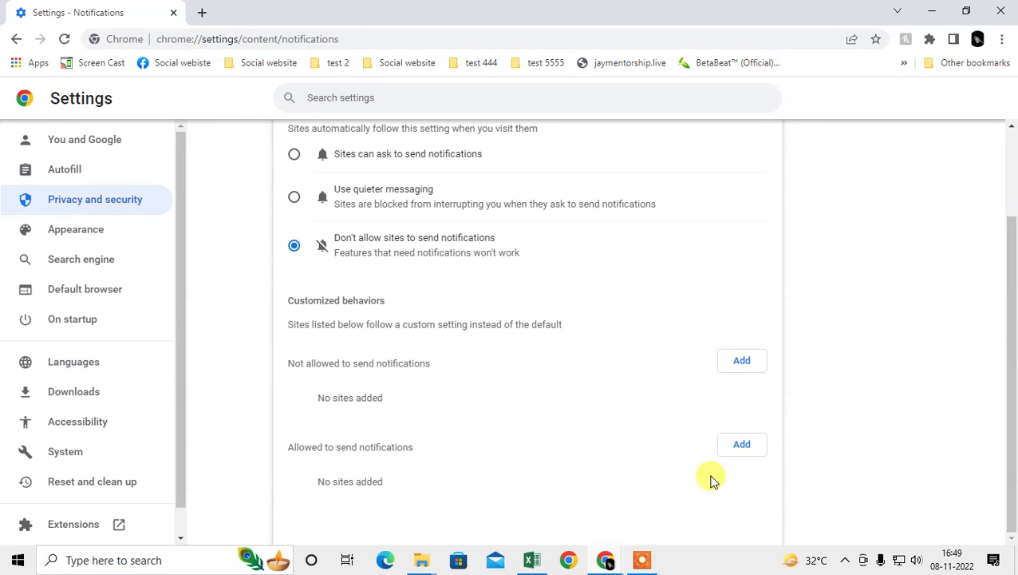
# - Leave the notification settings and open the Reset and clean up settings page
pyautogui.scroll(3, 348, 461)
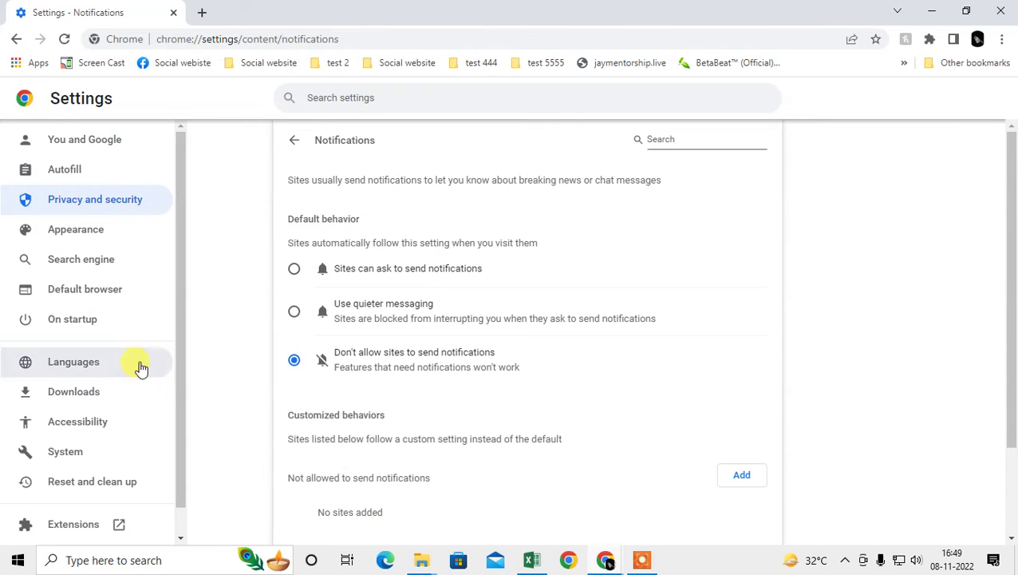
pyautogui.scroll(-1, 86, 382)
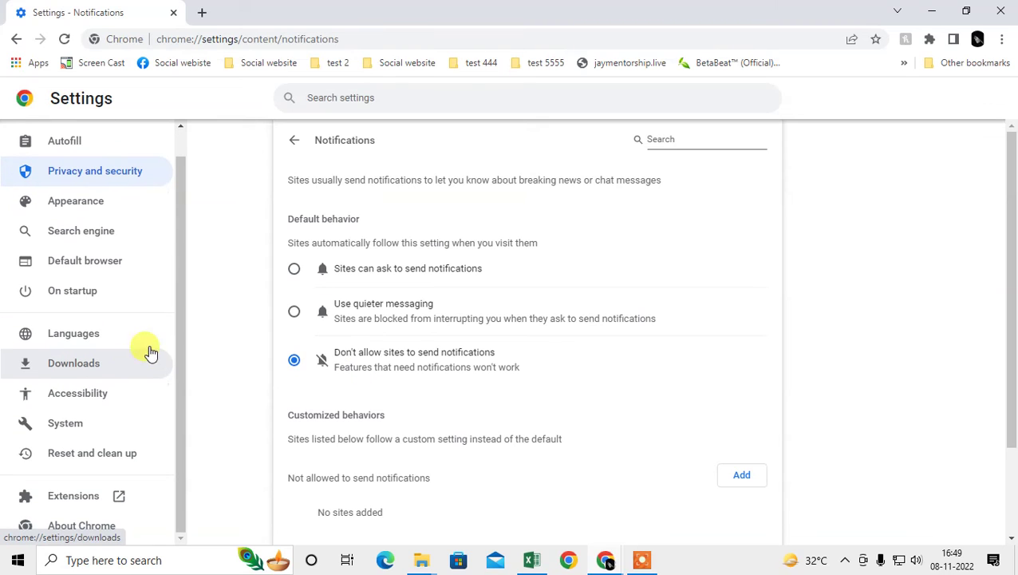
pyautogui.click(53, 138)
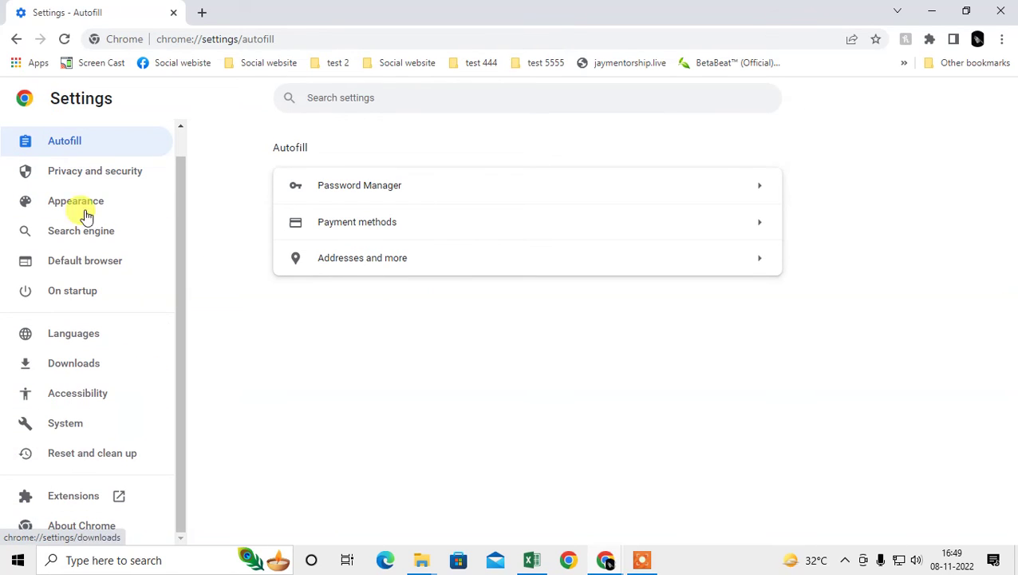
pyautogui.click(93, 454)
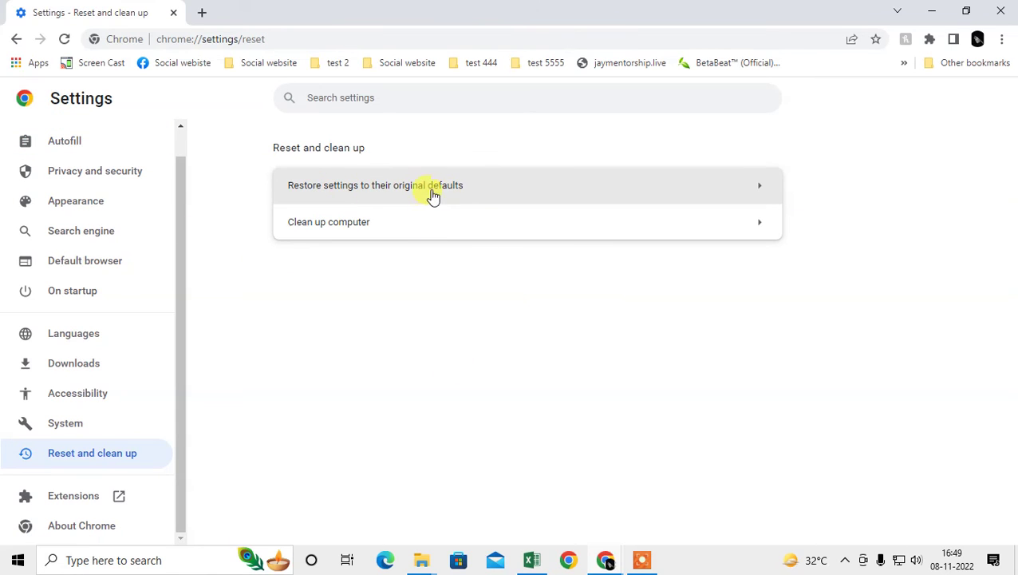
# - Review what restoring settings to their original defaults would do, and dismiss the confirmation without resetting
pyautogui.click(614, 197)
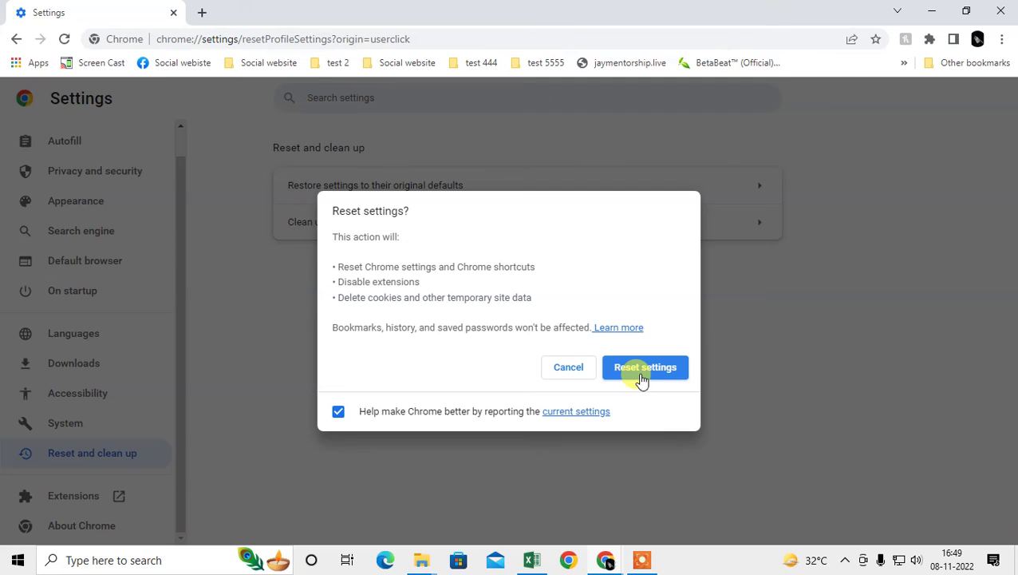
pyautogui.click(563, 370)
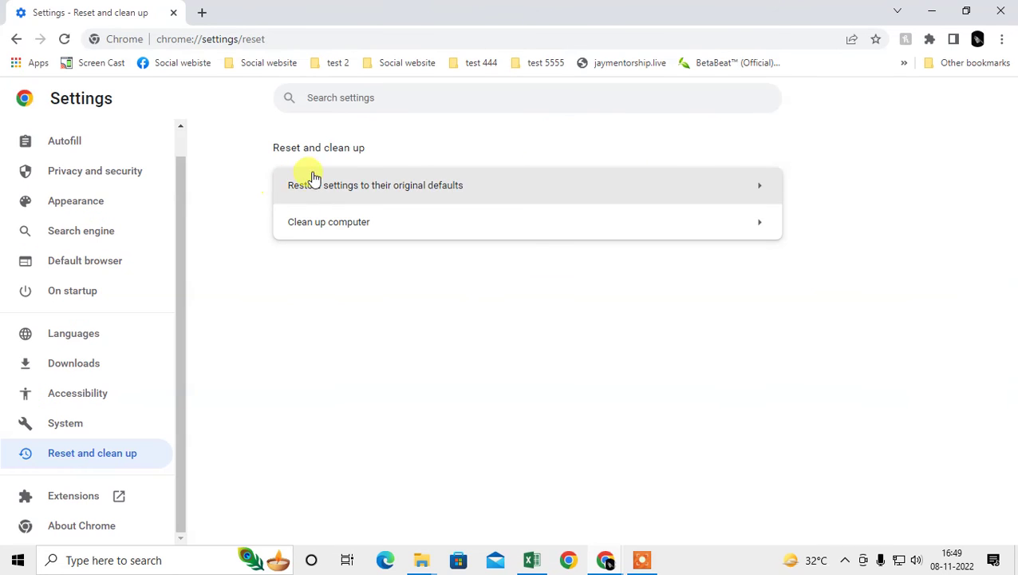
# - Open the Clean up computer page and read the description of the option to find and remove harmful software
pyautogui.click(399, 224)
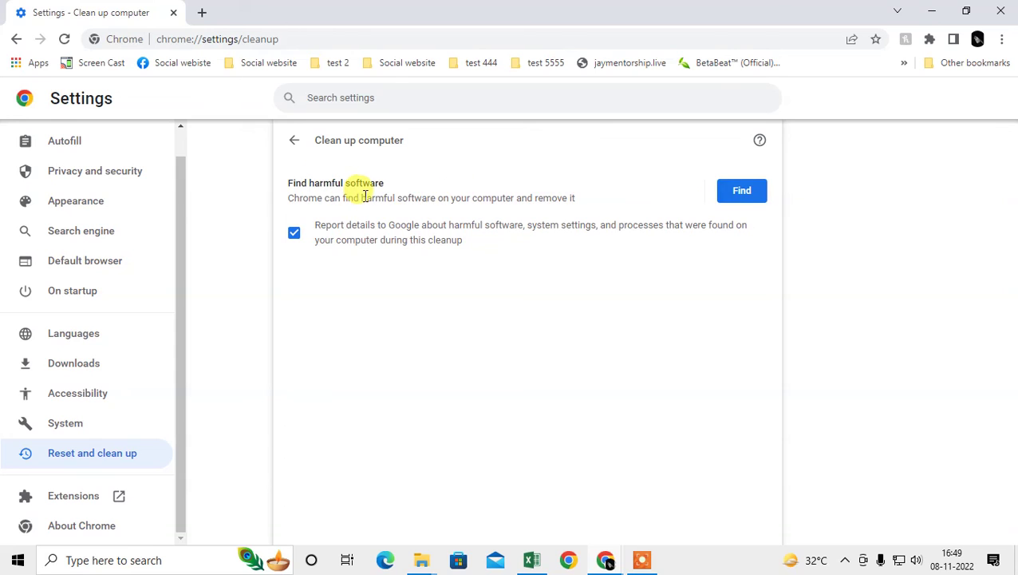
pyautogui.moveTo(361, 198); pyautogui.dragTo(539, 203)
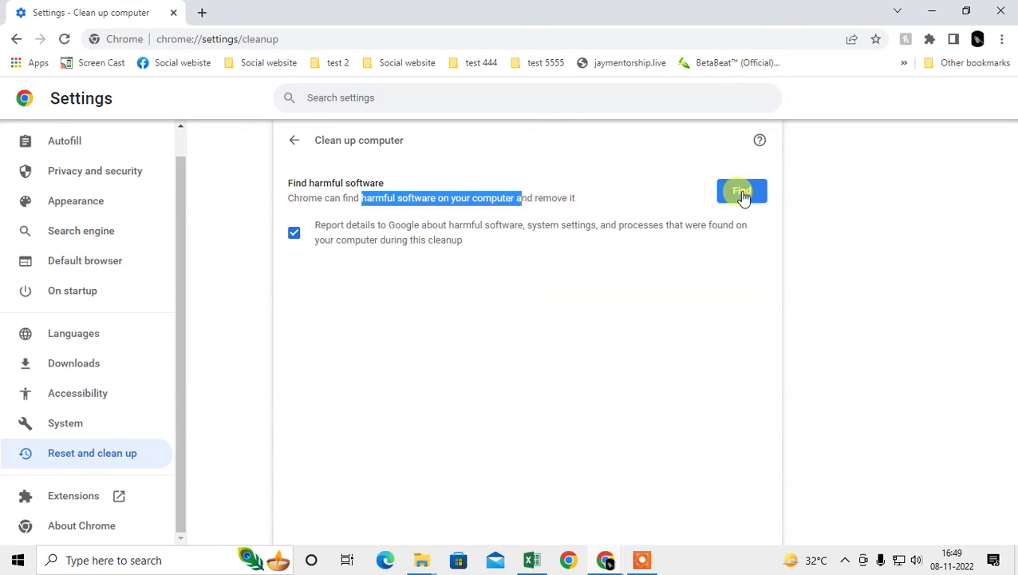
pyautogui.click(858, 206)
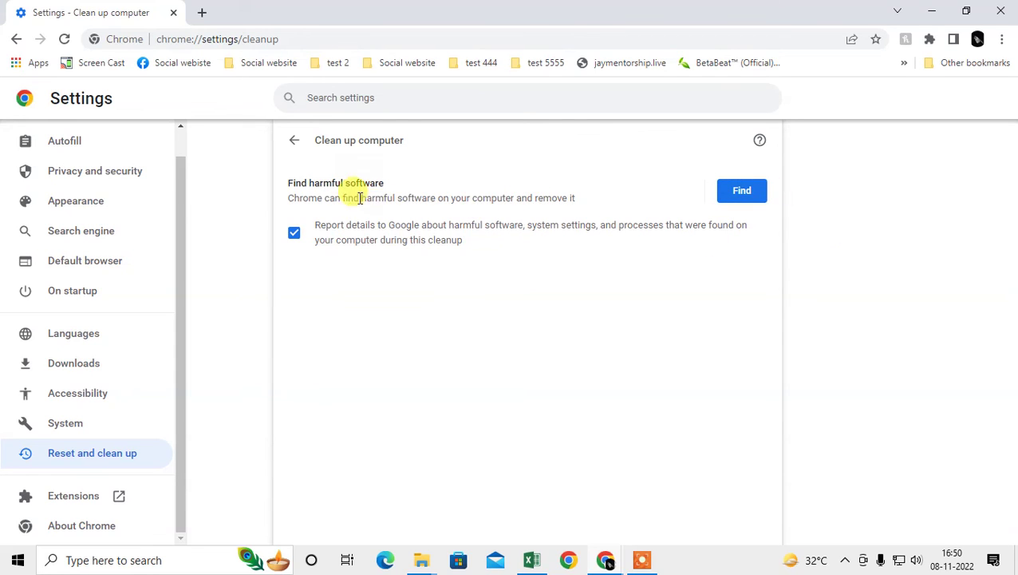
pyautogui.moveTo(343, 198); pyautogui.dragTo(591, 202)
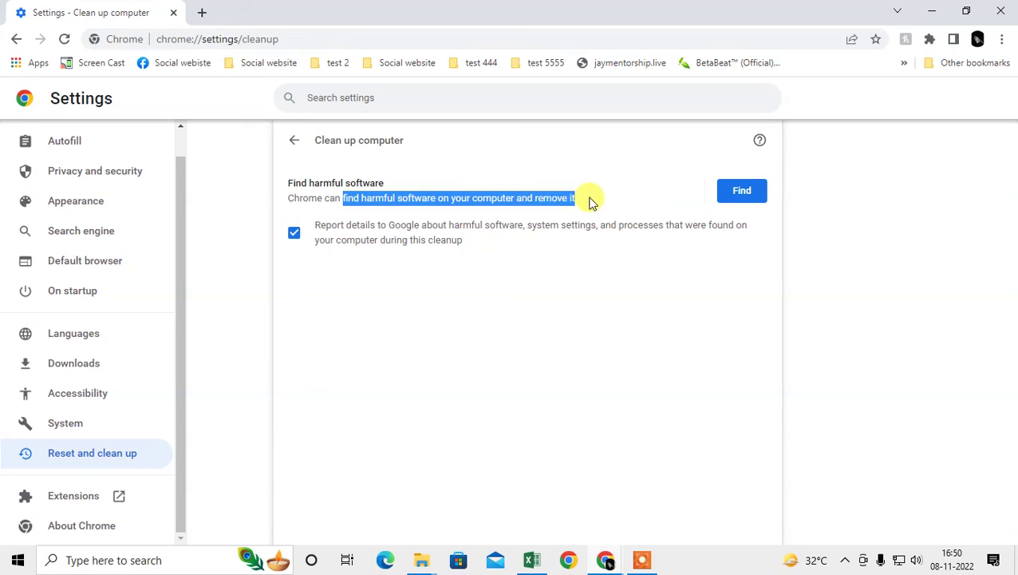
pyautogui.click(630, 323)
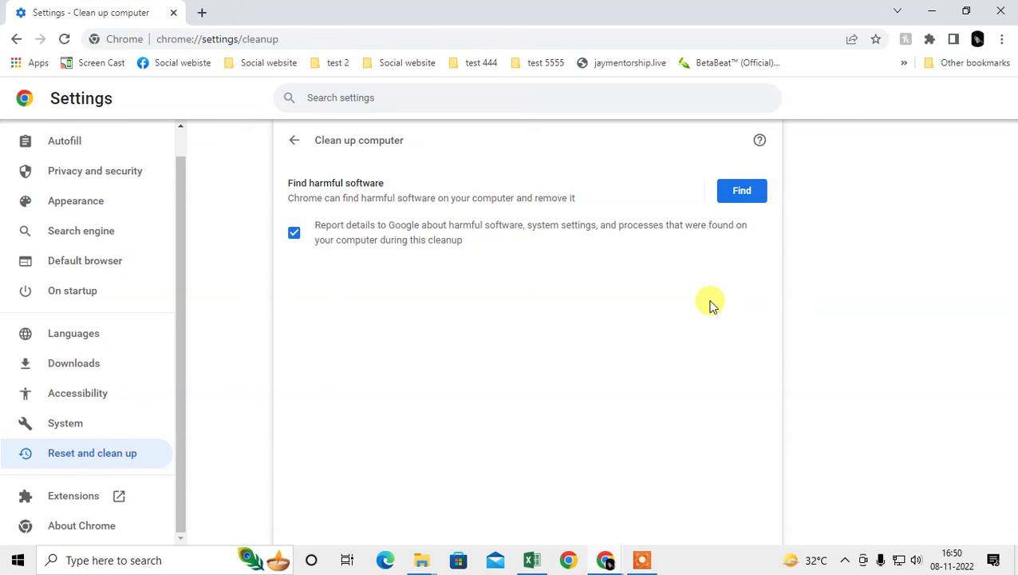